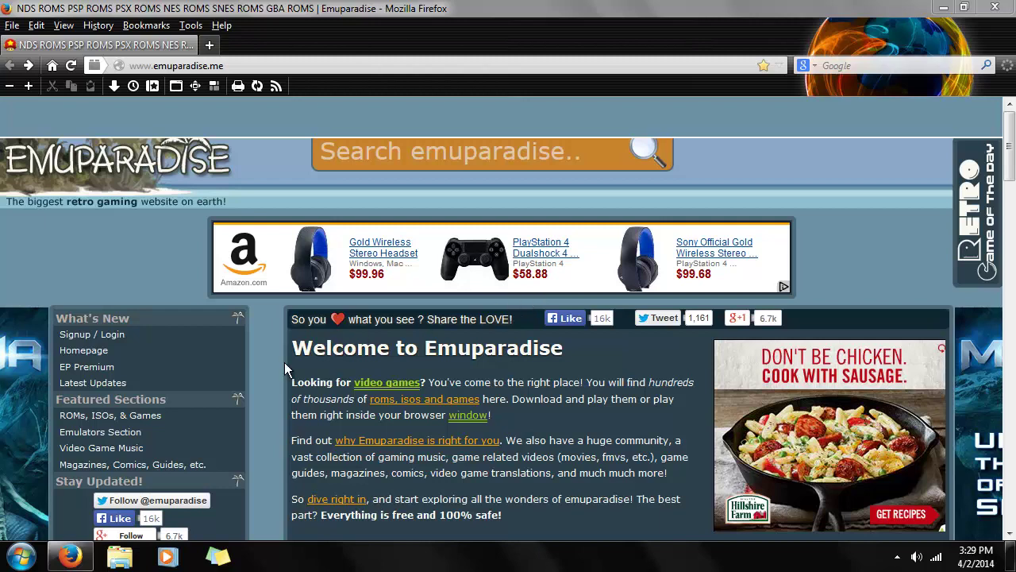
Go to the site's ROMs, ISOs, & Games section and open the Nintendo Gameboy Advance Roms category under Handhelds/Cellphones
left_click(143, 421)
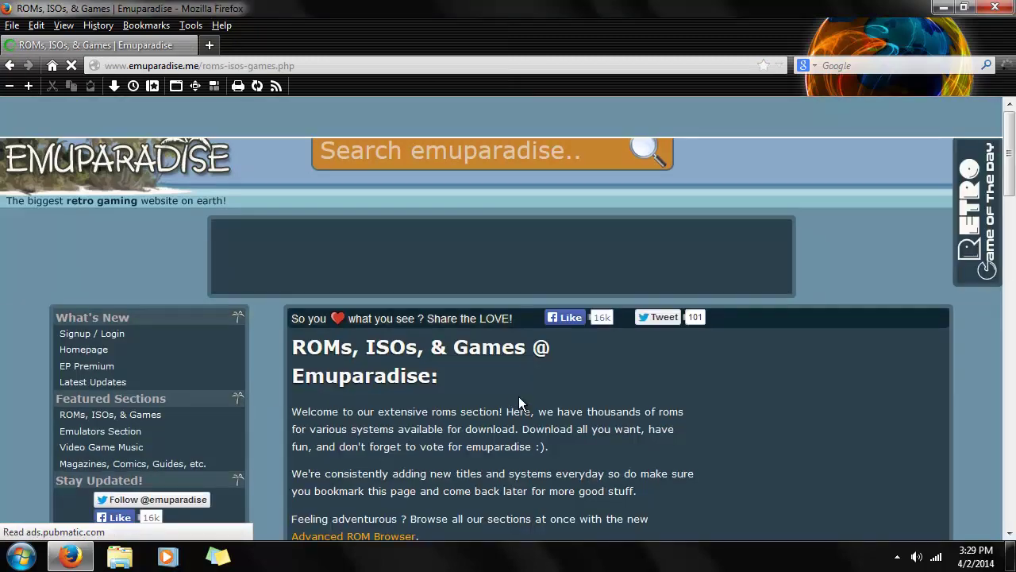
scroll(517, 402, "down", 8)
scroll(495, 408, "down", 10)
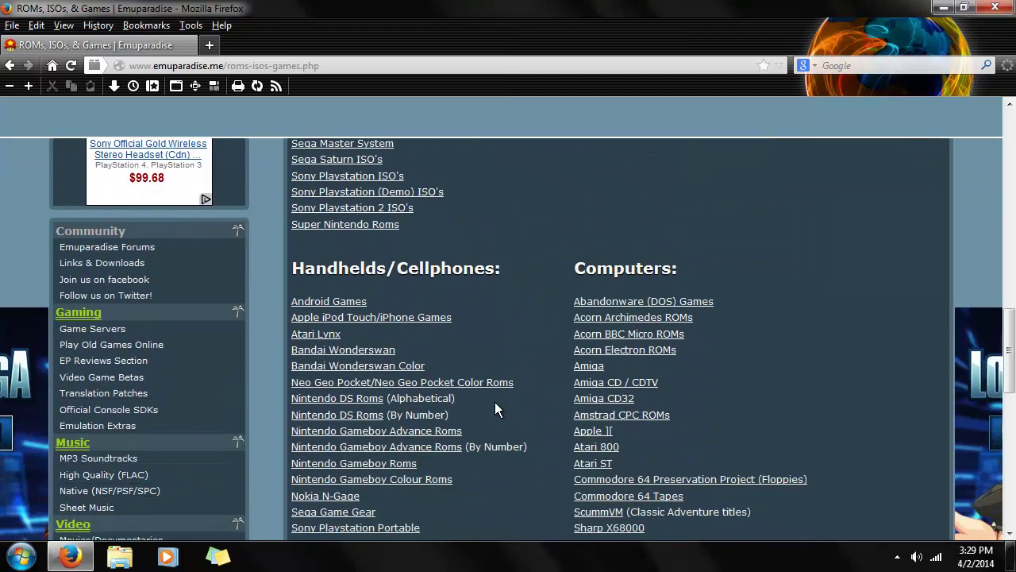
scroll(490, 425, "down", 2)
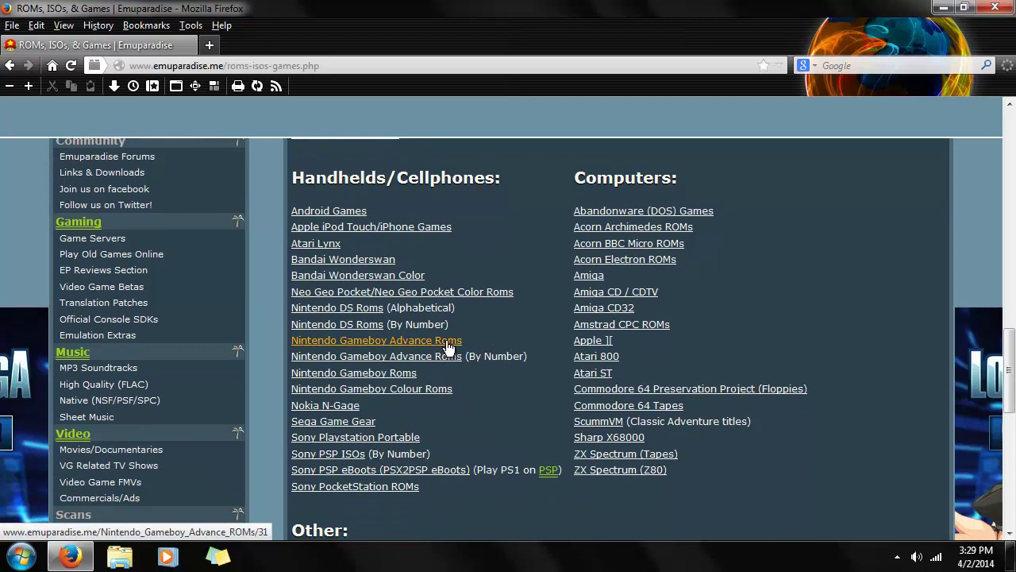
left_click(457, 343)
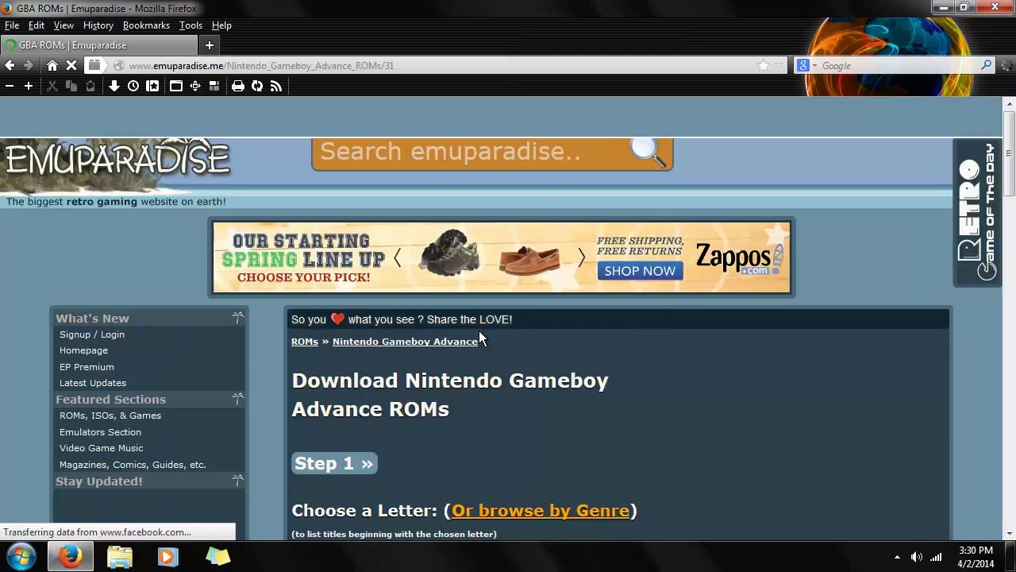
Look over the GBA ROM recommendations and list the Gameboy Advance titles beginning with the letter P
scroll(478, 333, "down", 5)
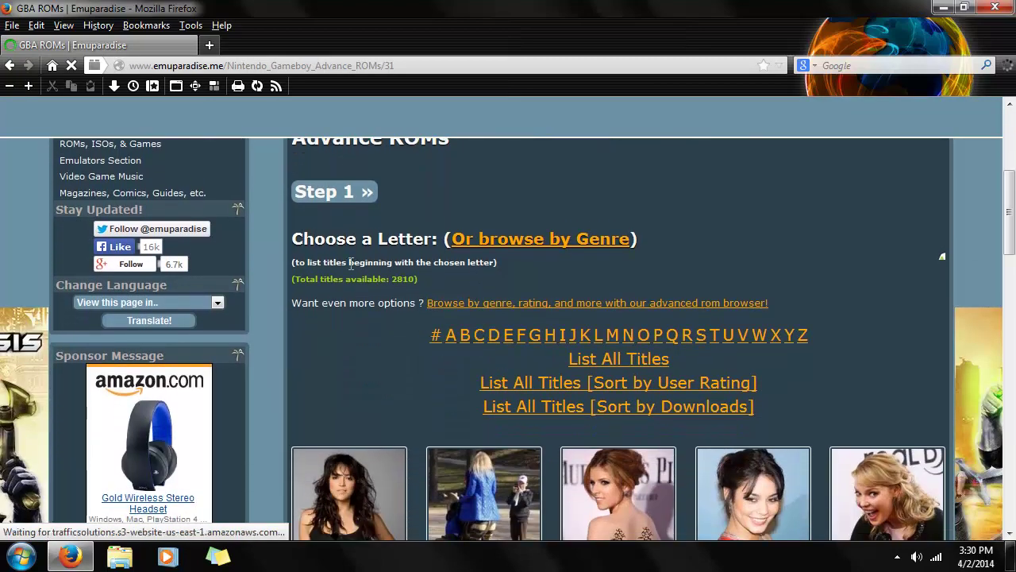
scroll(429, 294, "down", 5)
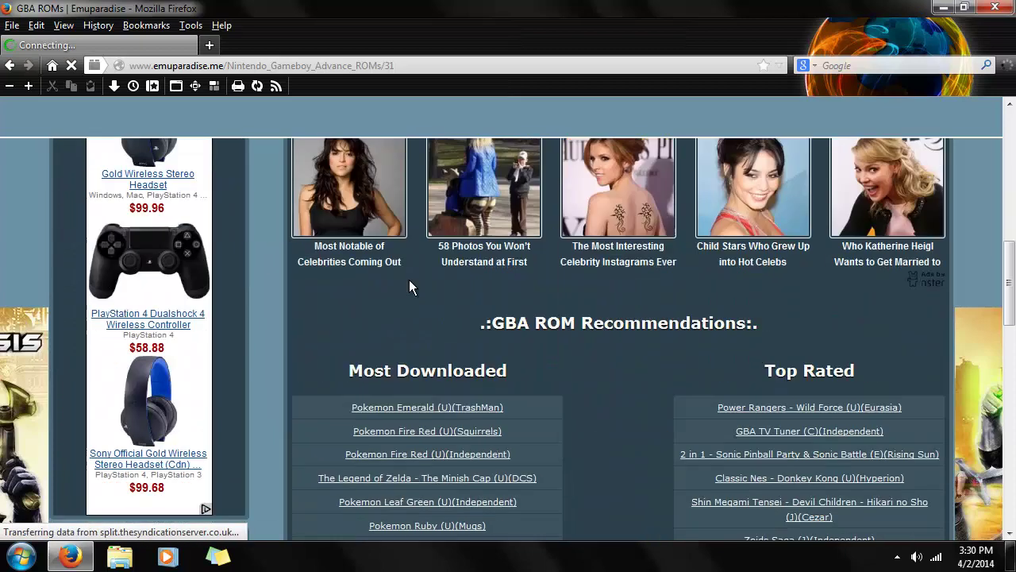
scroll(409, 280, "down", 1)
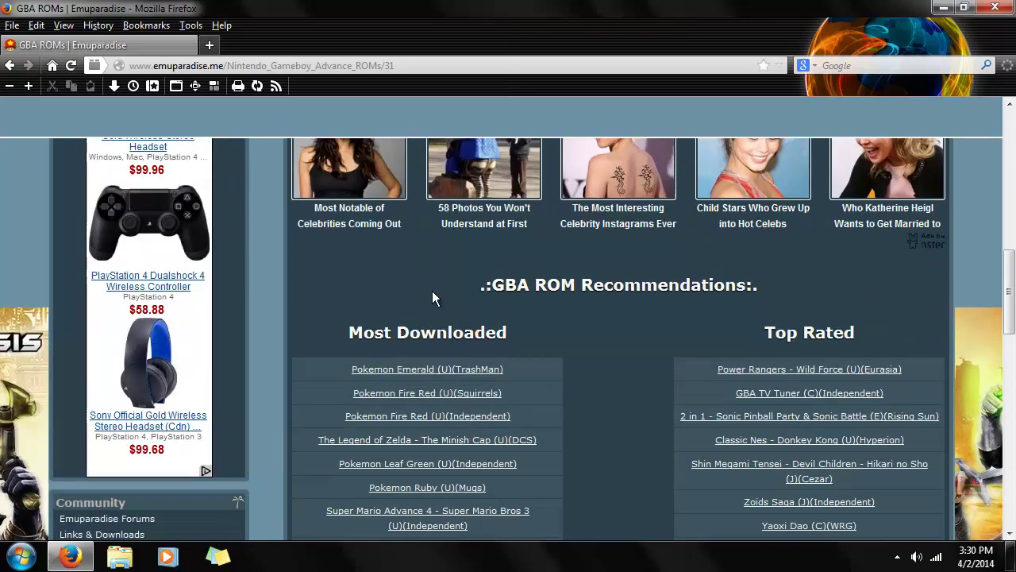
scroll(363, 280, "down", 2)
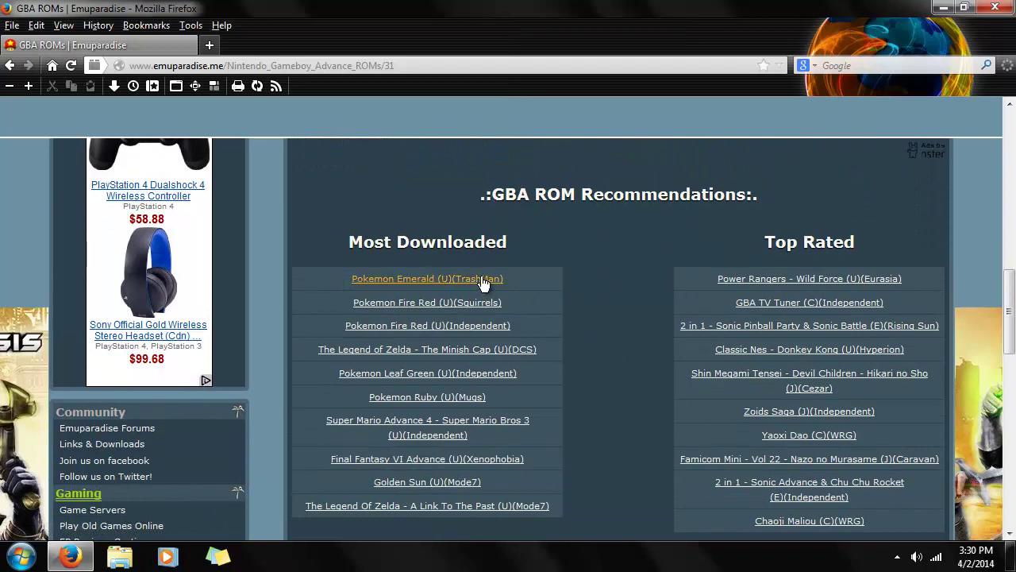
scroll(616, 369, "up", 8)
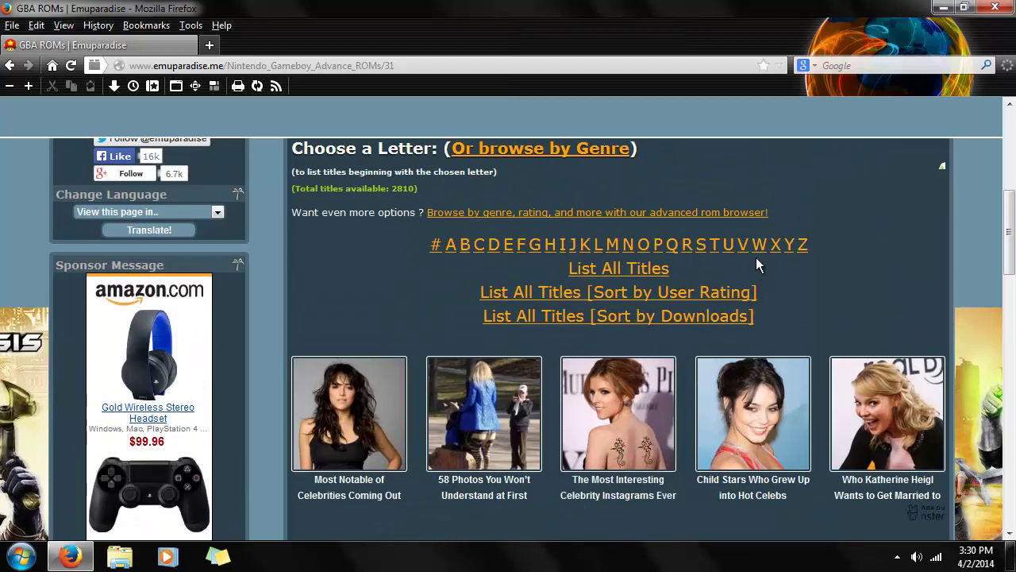
left_click(659, 246)
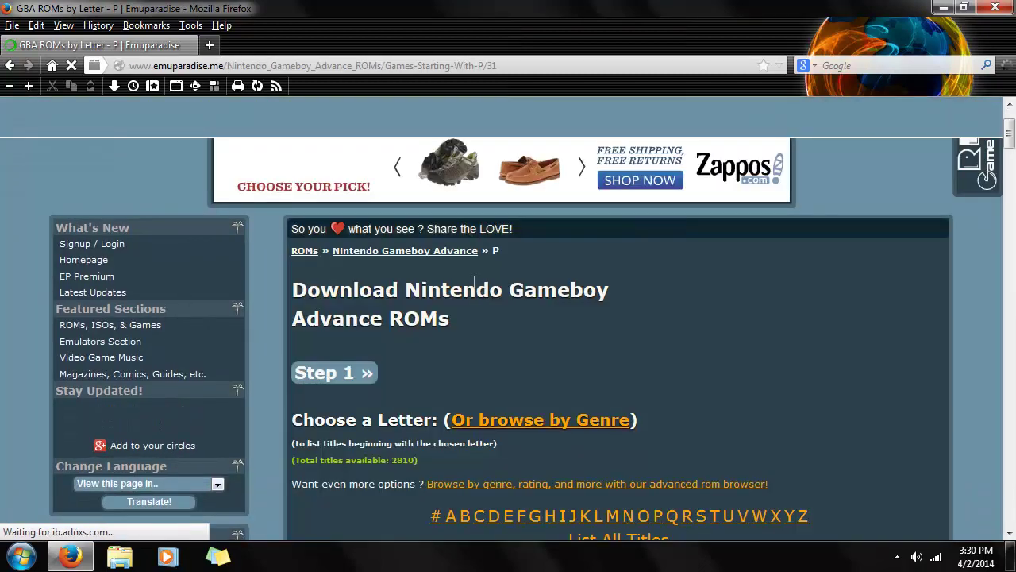
Find Pokemon Emerald (U)(TrashMan) in the list of P titles and open its ROM page
scroll(473, 282, "down", 2)
scroll(397, 335, "down", 20)
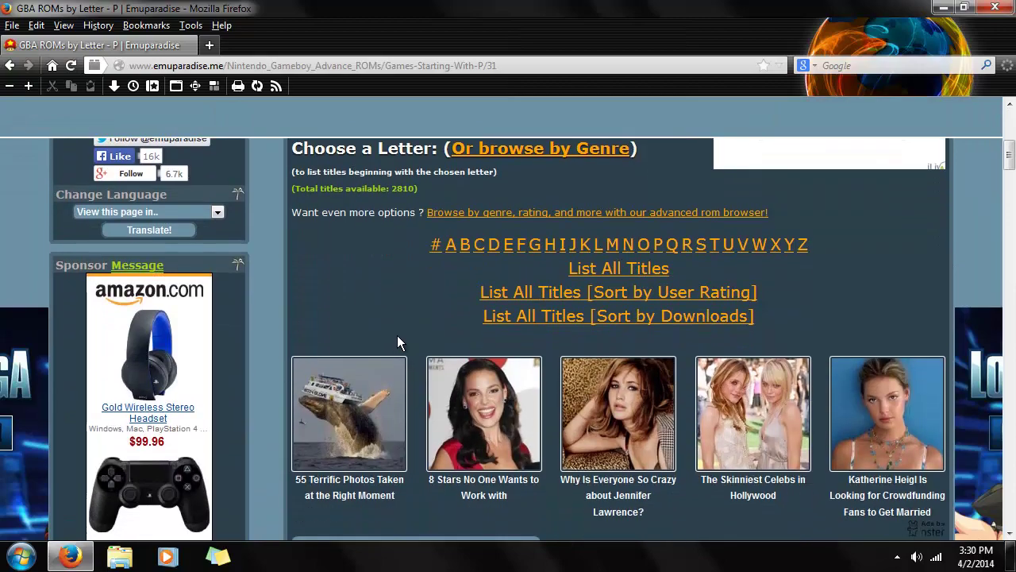
scroll(398, 340, "down", 12)
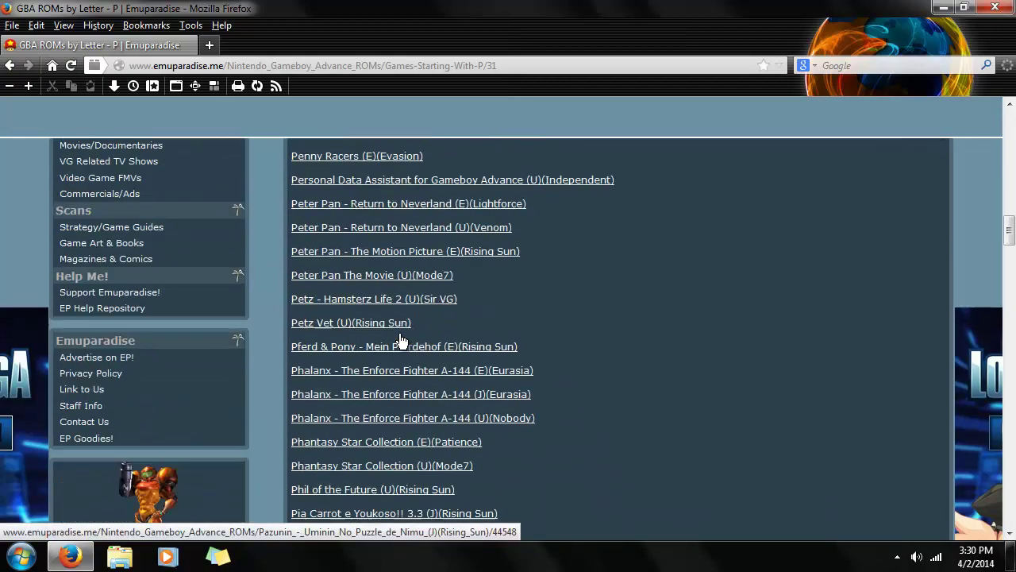
scroll(401, 340, "down", 13)
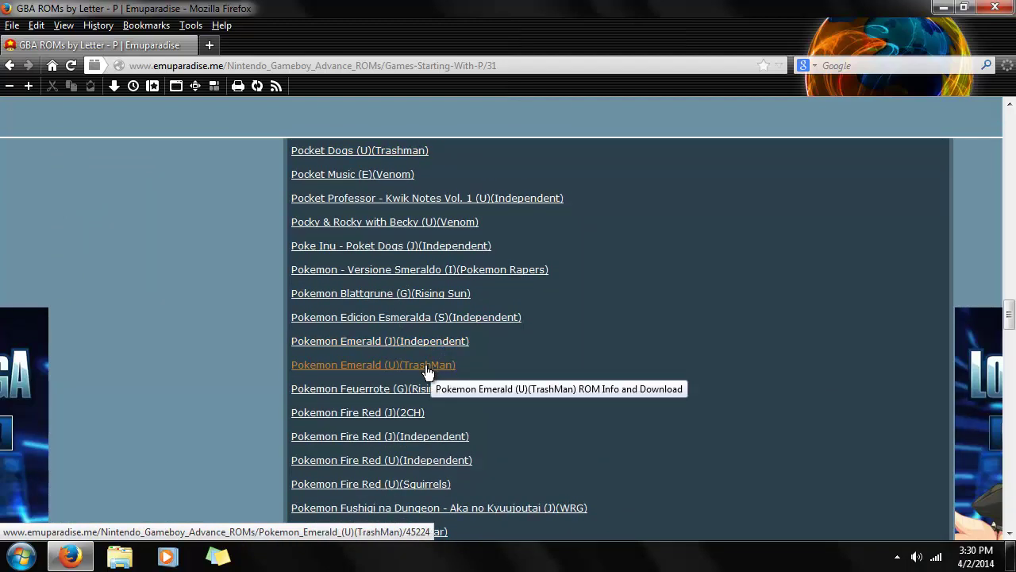
left_click(427, 366)
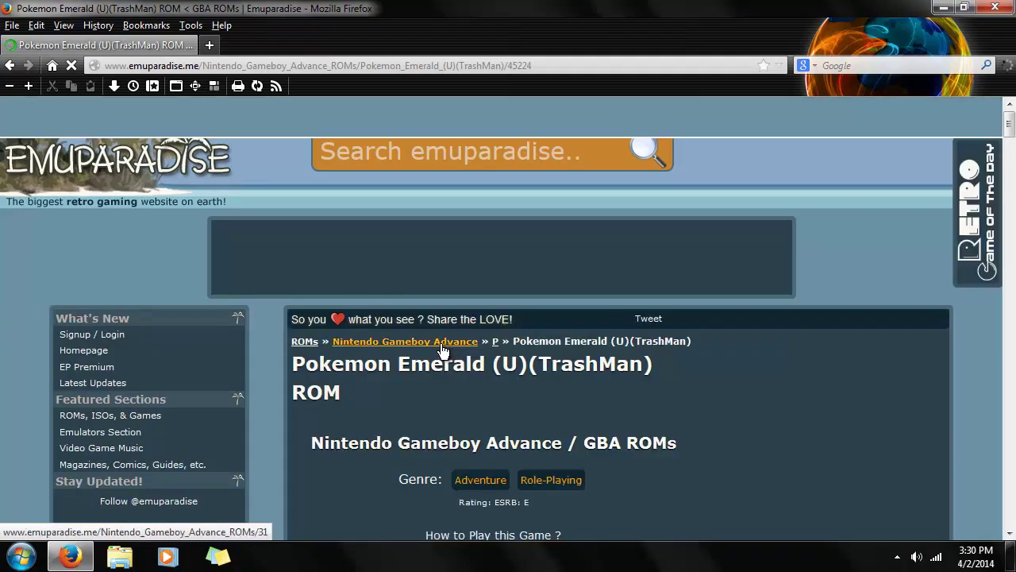
Go to the direct download links of the Pokemon Emerald ROM page and open the game's download page
scroll(442, 351, "down", 4)
scroll(684, 397, "down", 4)
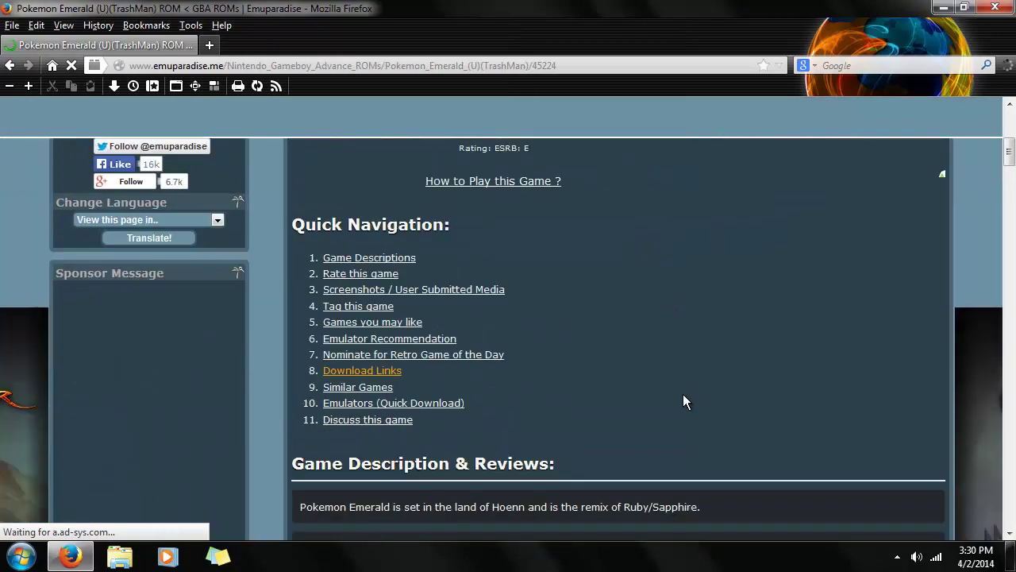
scroll(659, 393, "down", 14)
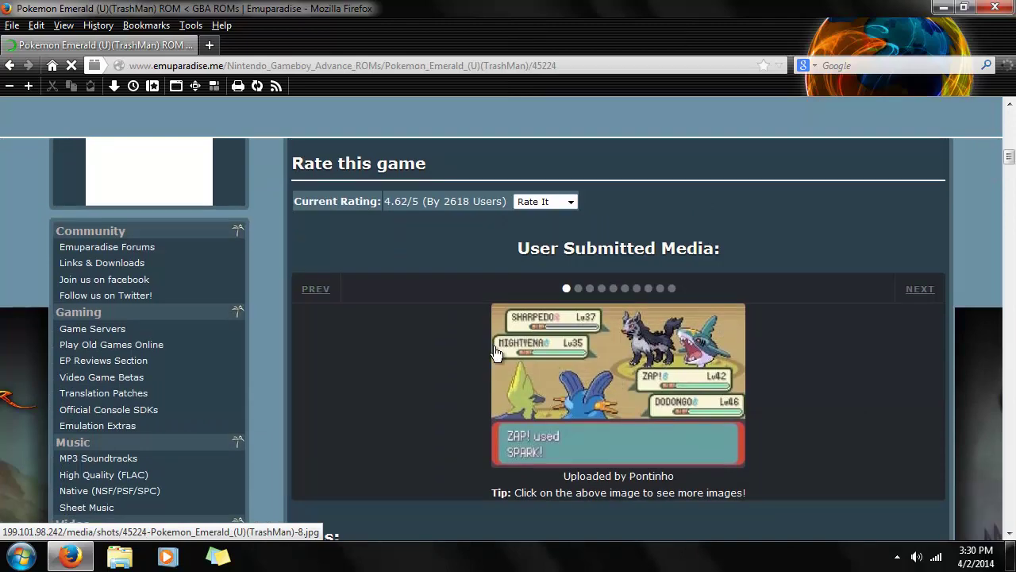
scroll(467, 341, "down", 8)
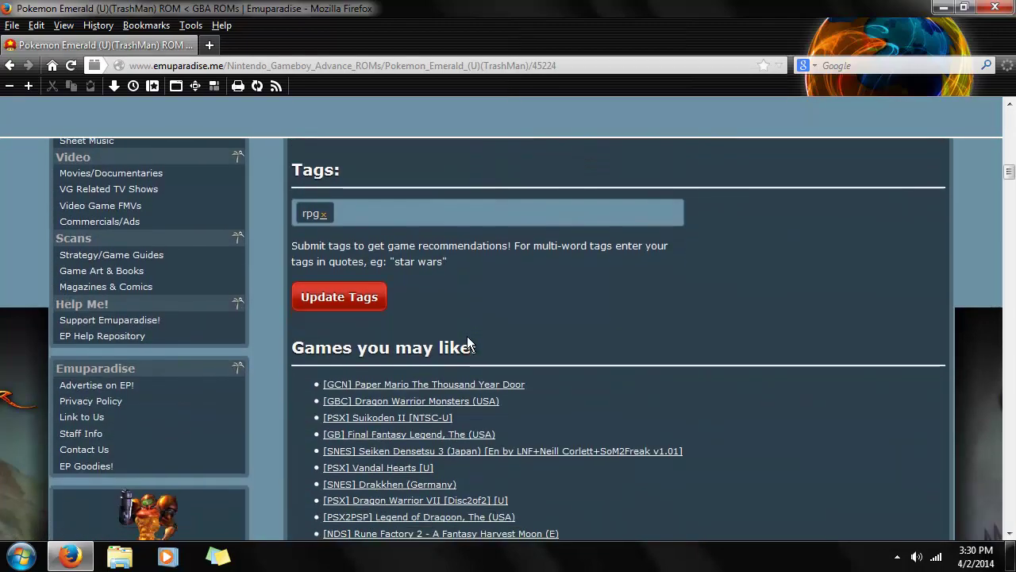
scroll(467, 343, "down", 20)
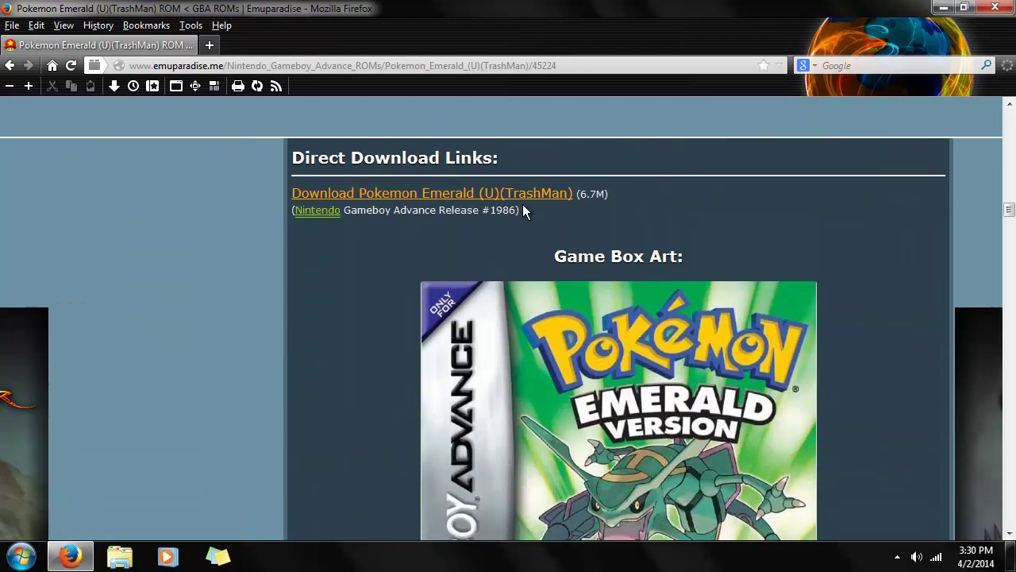
left_click(528, 194)
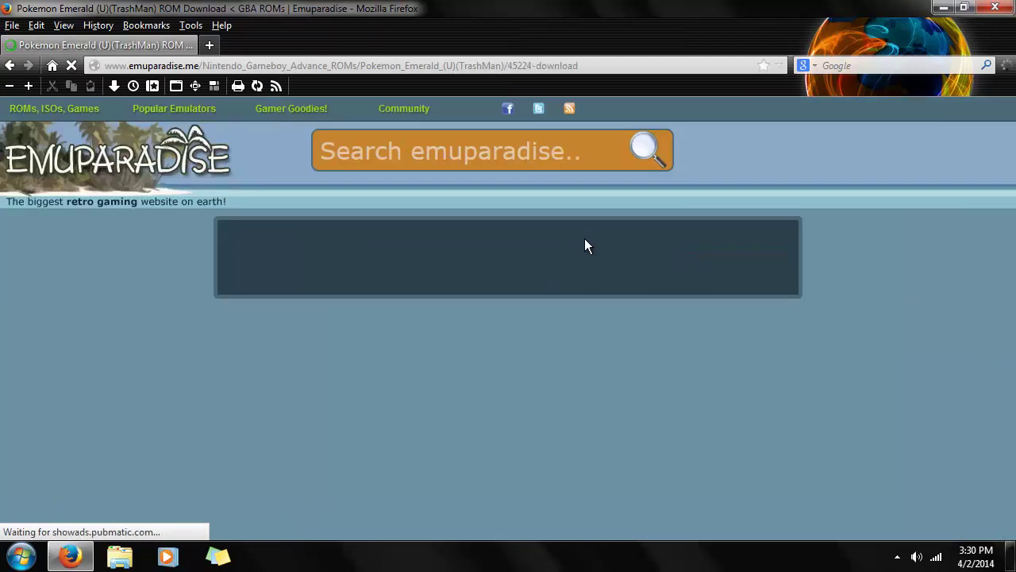
Download Pokemon Emerald (U)(TrashMan) through the direct download link and save the zip file to disk
scroll(585, 241, "down", 4)
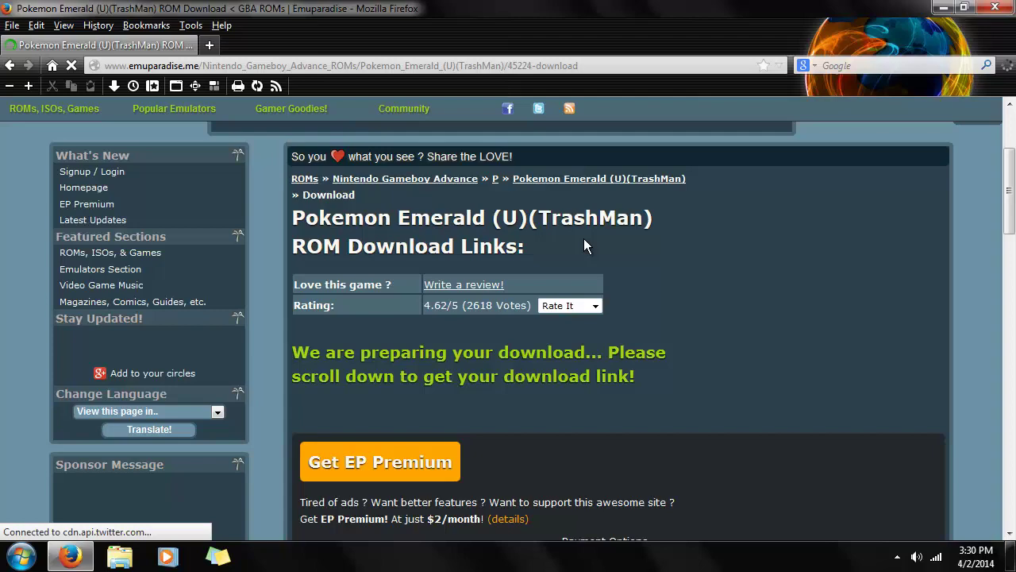
scroll(584, 246, "down", 5)
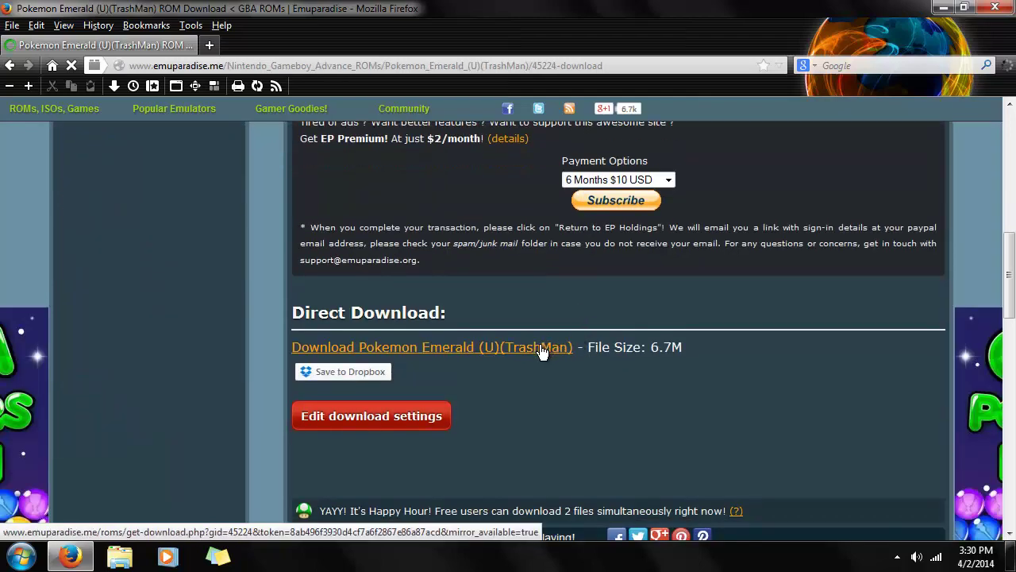
left_click(540, 349)
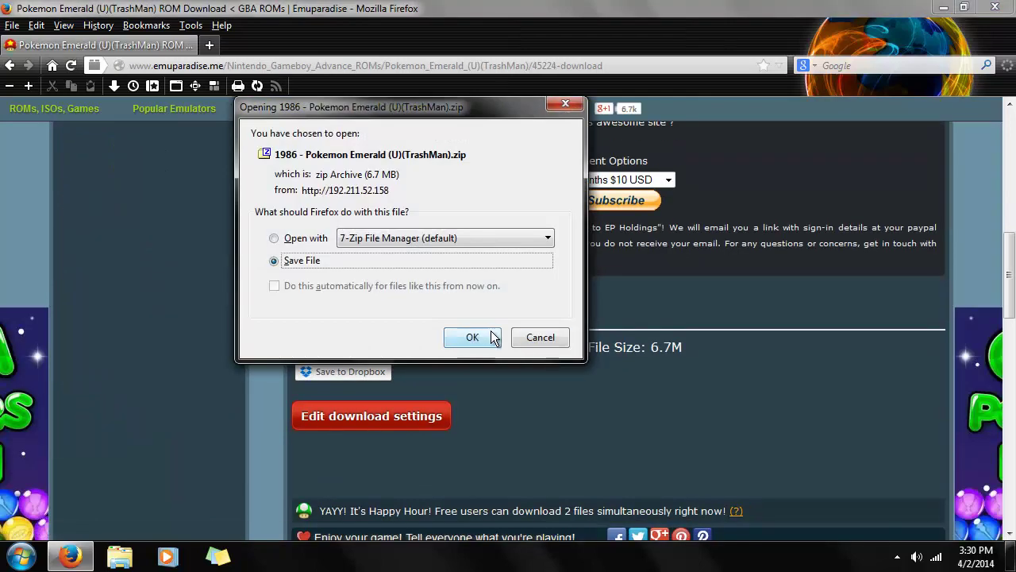
left_click(492, 337)
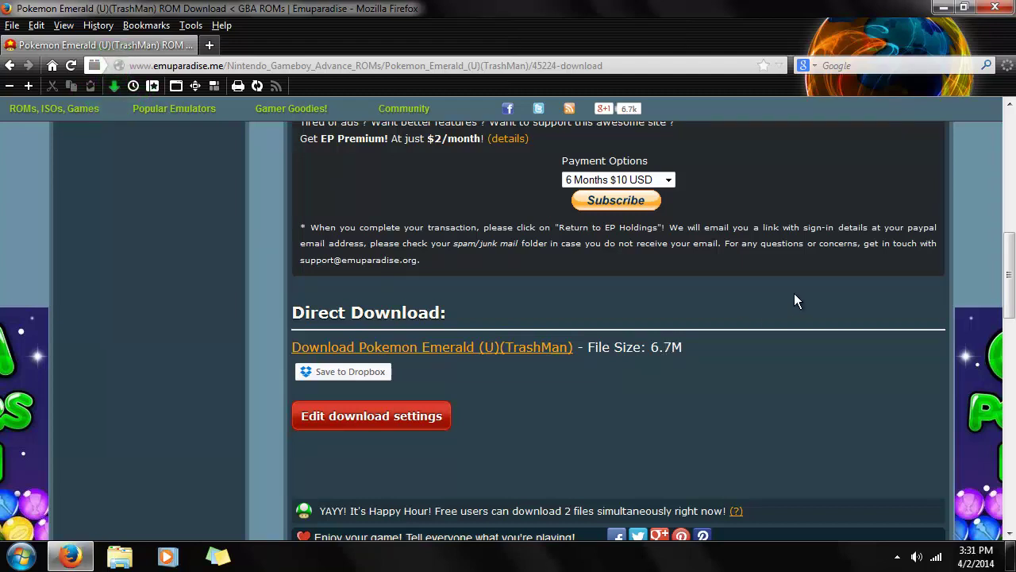
Minimize the browser and open the Downloads folder inside the user's personal folder in Windows Explorer
left_click(940, 10)
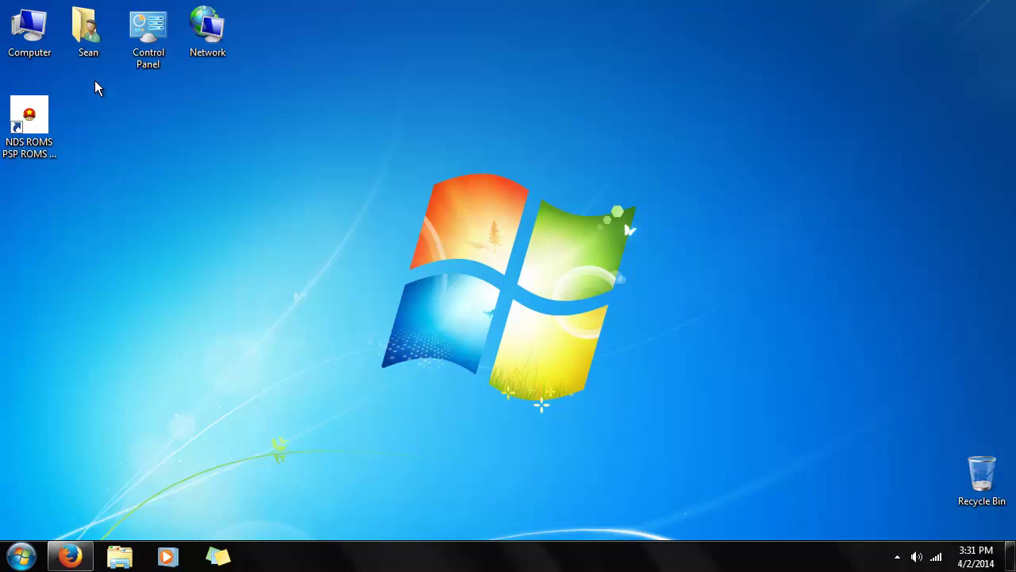
double_click(92, 49)
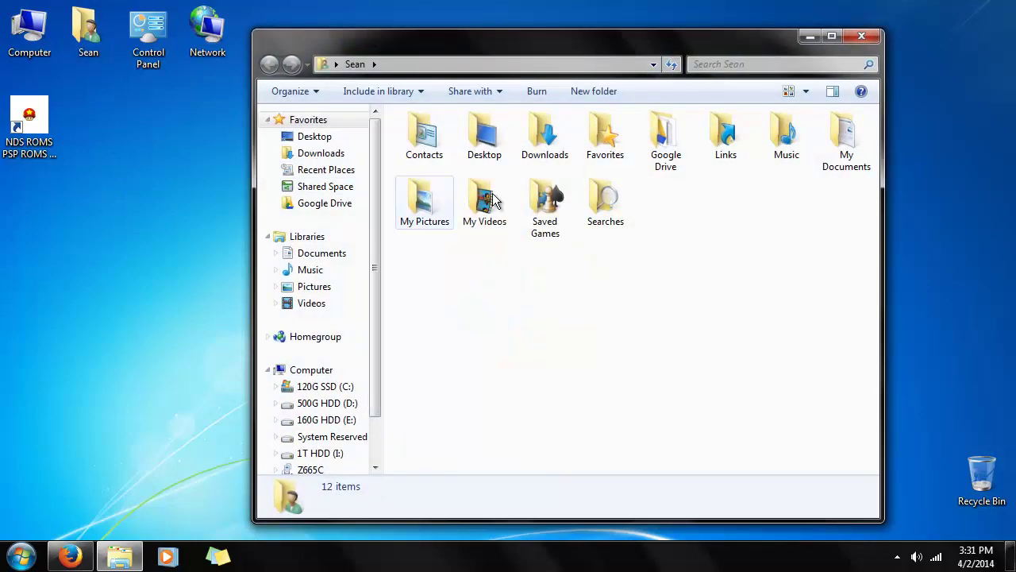
double_click(523, 143)
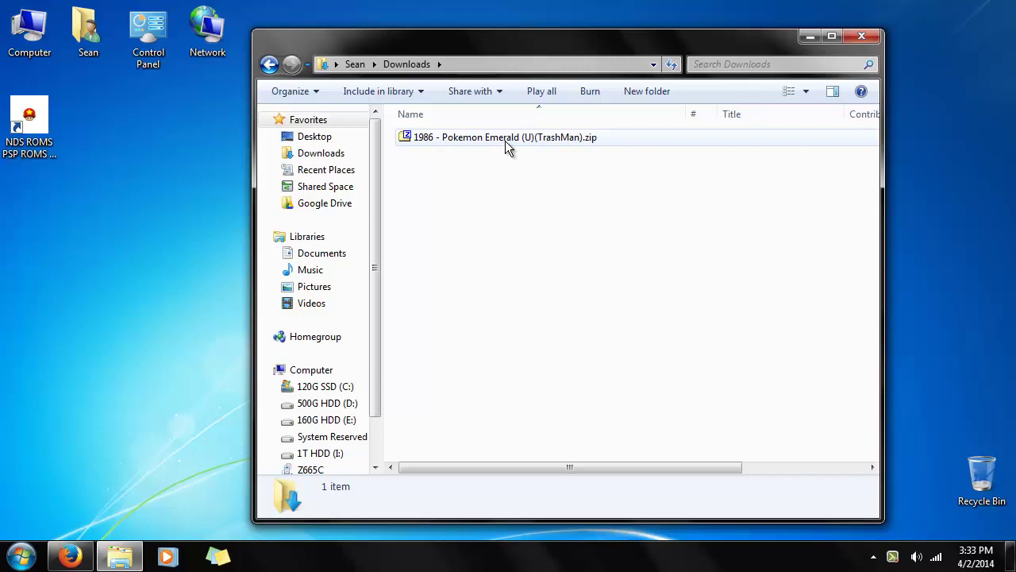
Extract the .gba file from the Pokemon Emerald zip into the Downloads folder with 7-Zip, and close the archive window
double_click(505, 139)
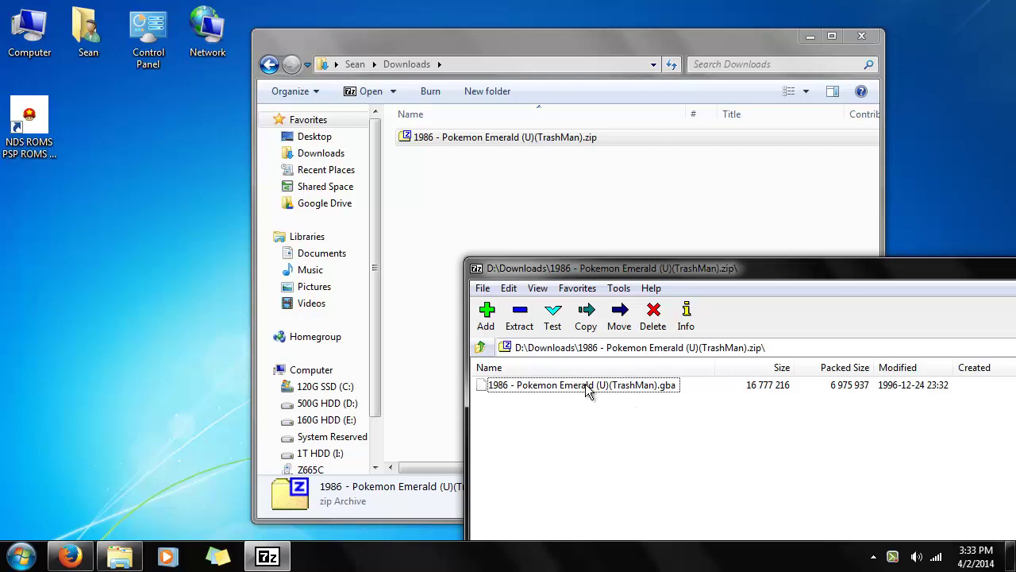
left_click_drag(586, 389, 482, 203)
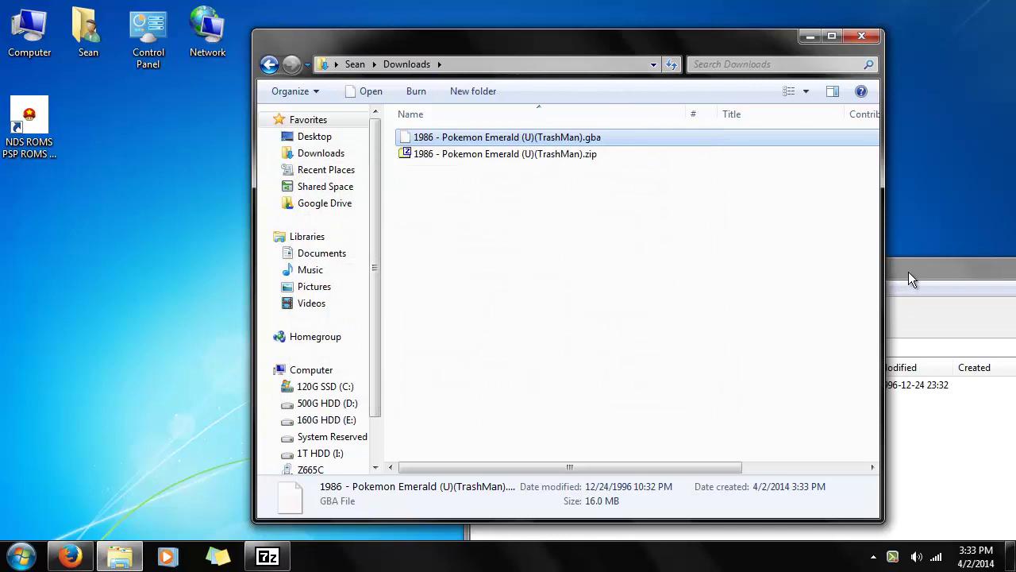
left_click_drag(909, 271, 886, 253)
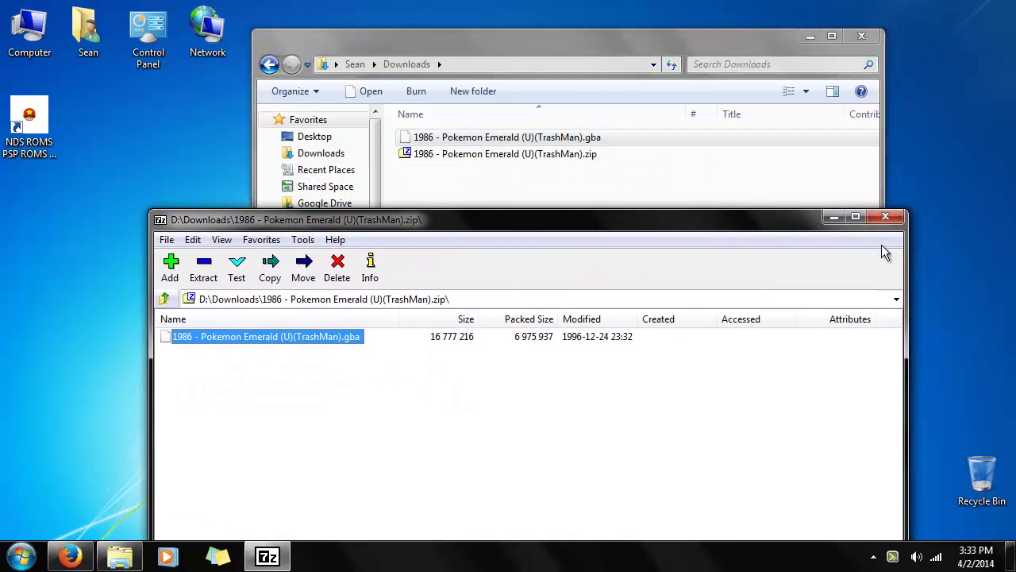
left_click(885, 218)
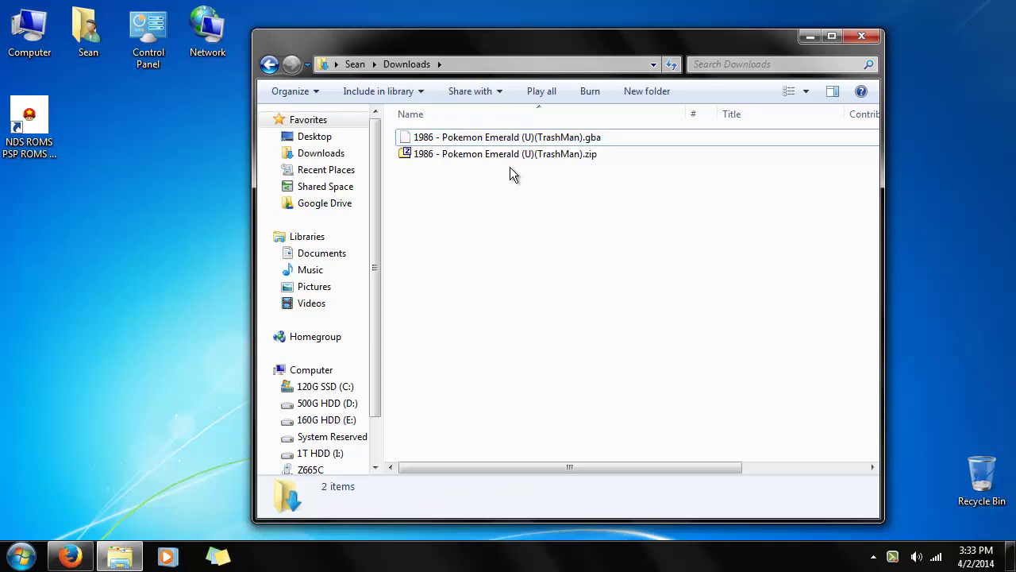
Open the SD card of the connected Z665C portable device in a separate Explorer window
double_click(35, 31)
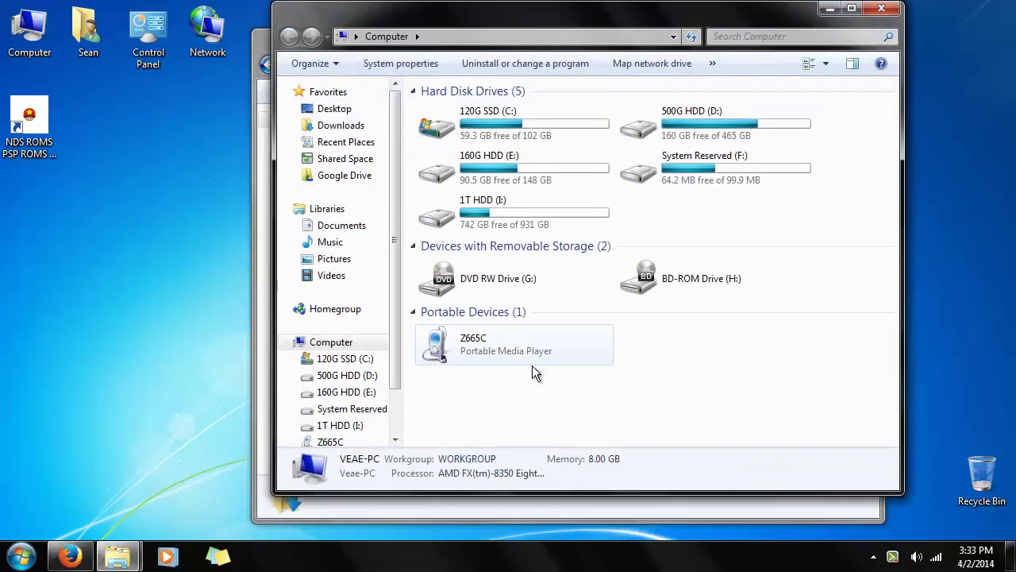
double_click(489, 353)
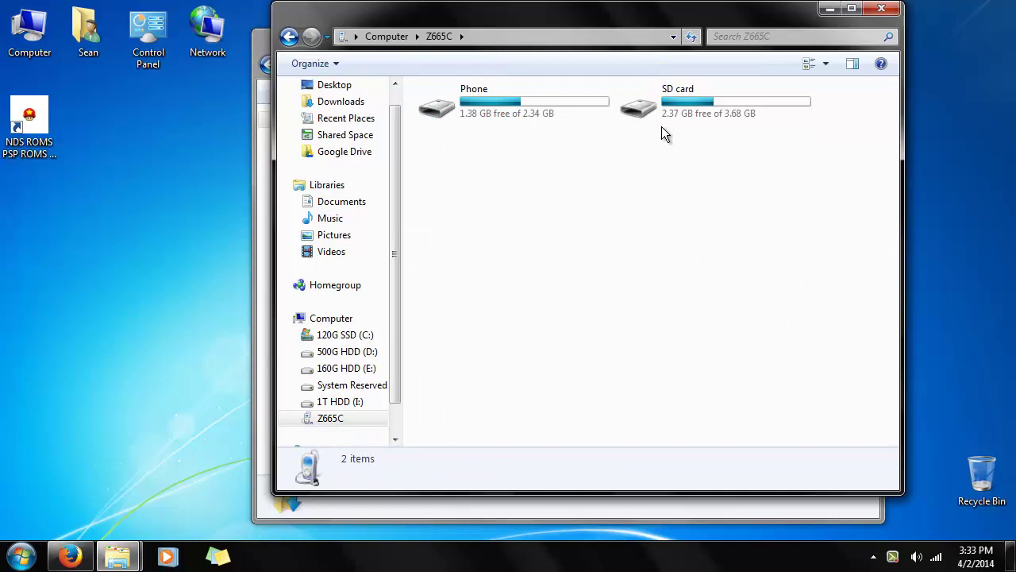
double_click(680, 109)
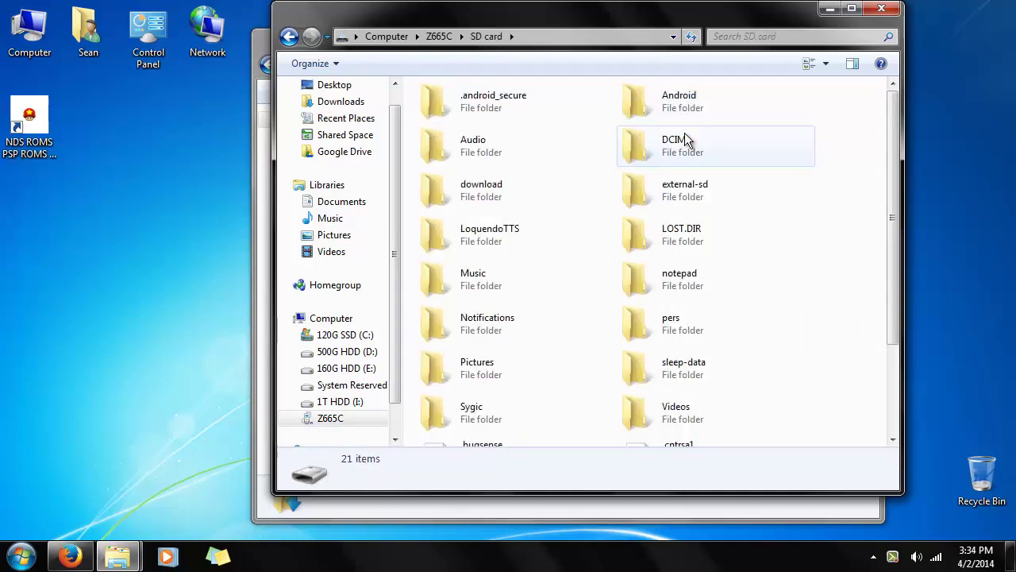
Create a new folder named Roms on the phone's SD card and open it
right_click(840, 334)
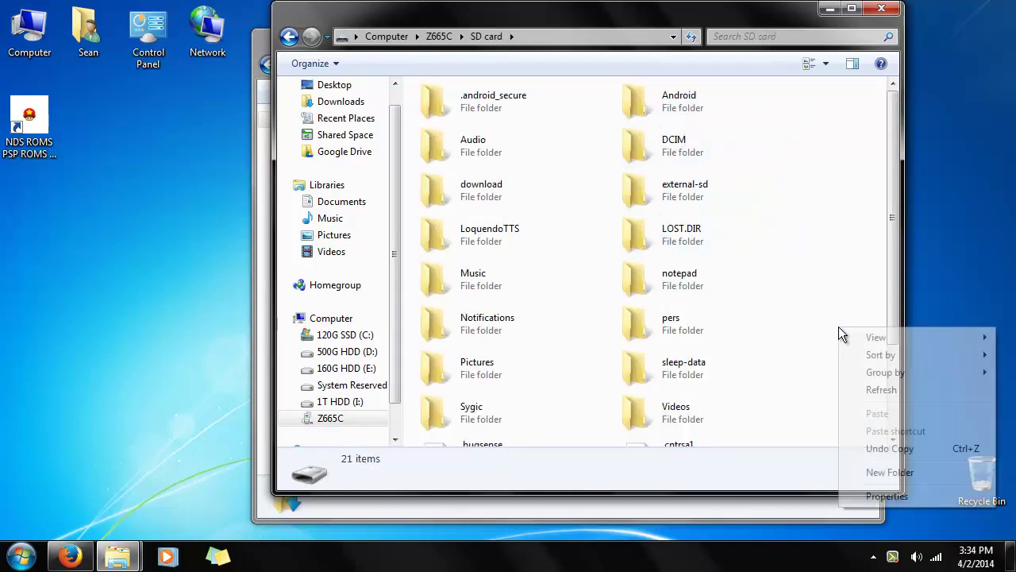
left_click(891, 473)
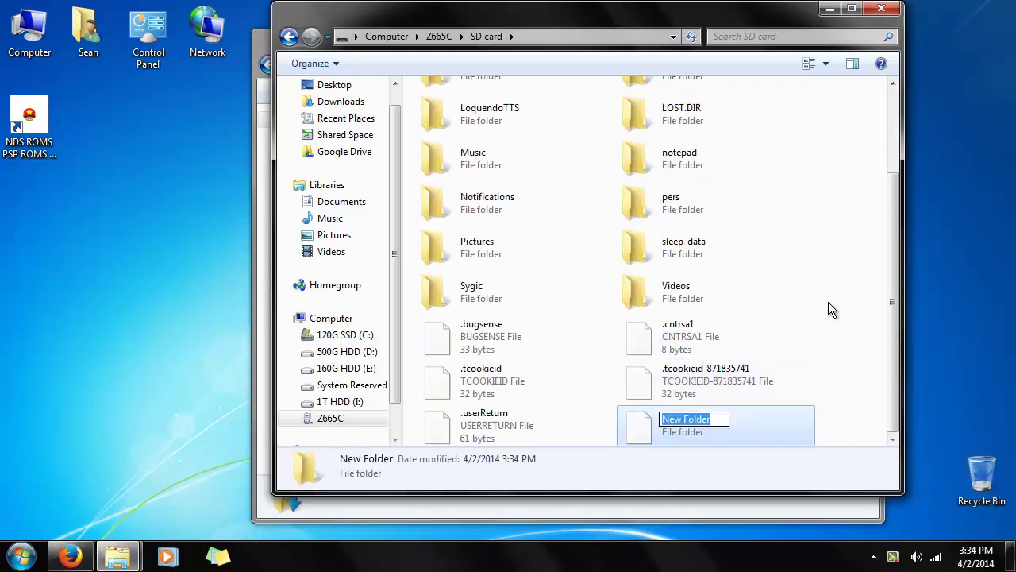
type("Roms")
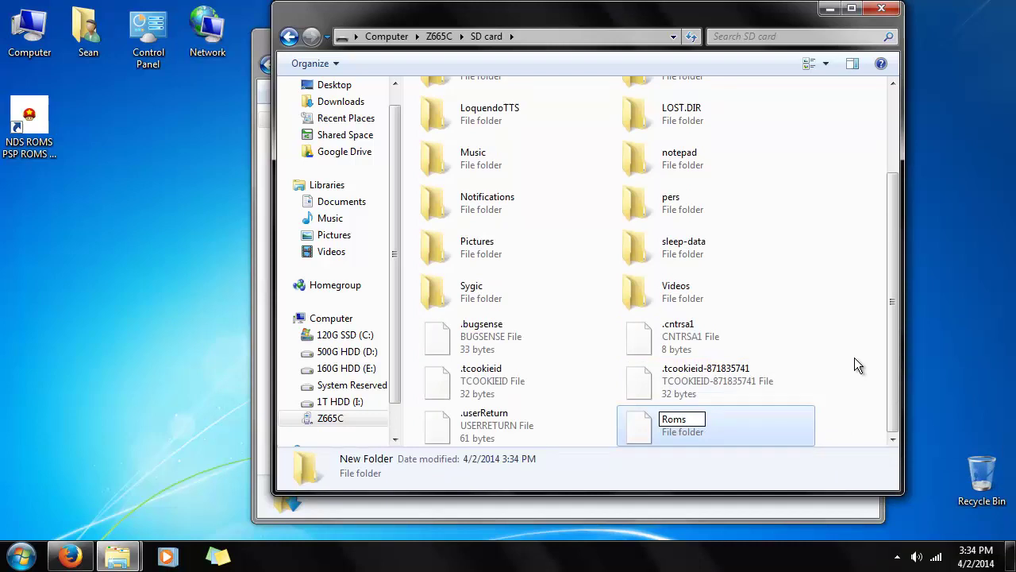
left_click(855, 357)
double_click(727, 421)
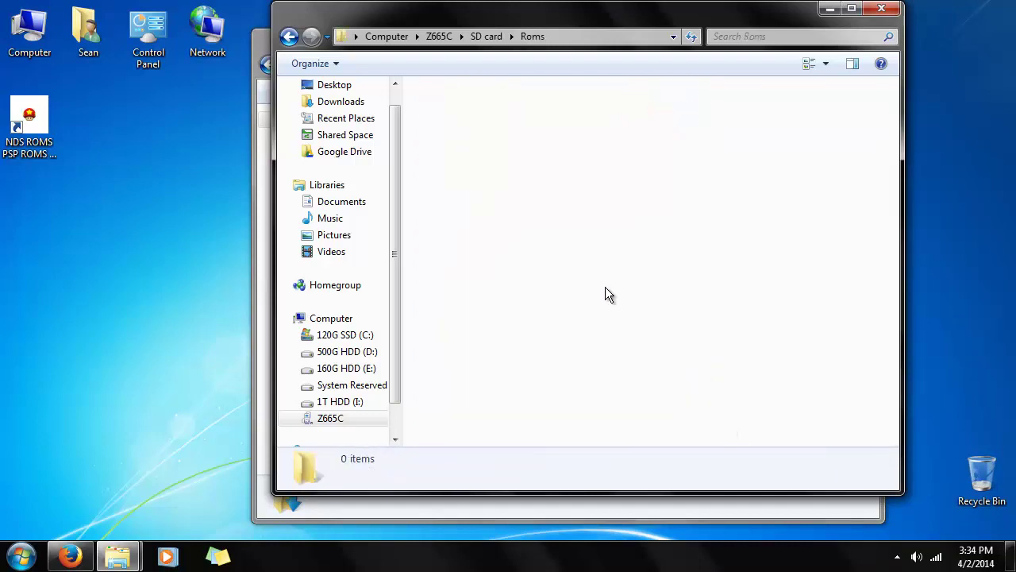
Copy 1986 - Pokemon Emerald (U)(TrashMan).gba from the Downloads folder into the Roms folder, moving the Explorer window aside as needed
left_click_drag(562, 21, 521, 191)
left_click_drag(480, 143, 525, 342)
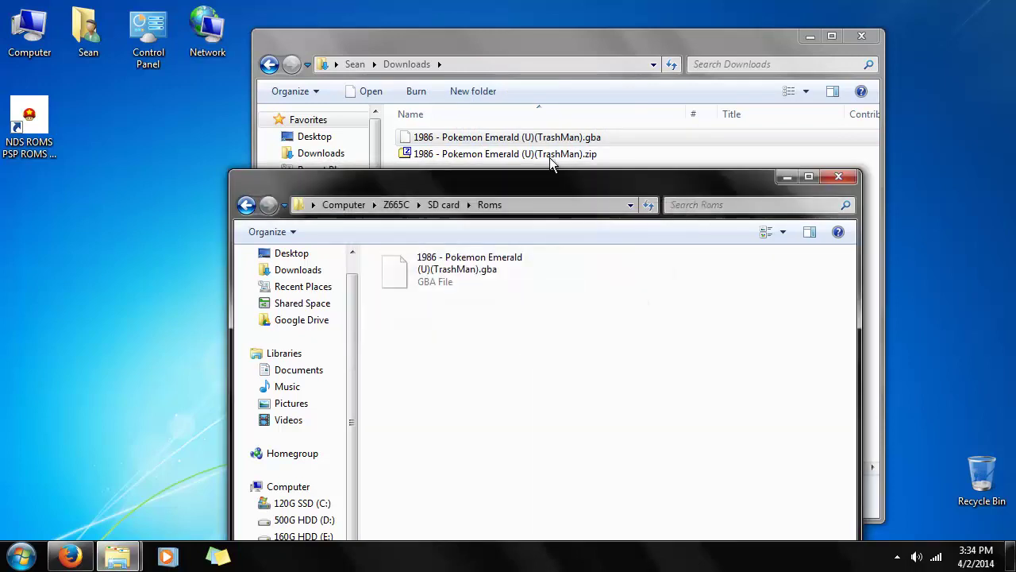
left_click_drag(531, 186, 520, 86)
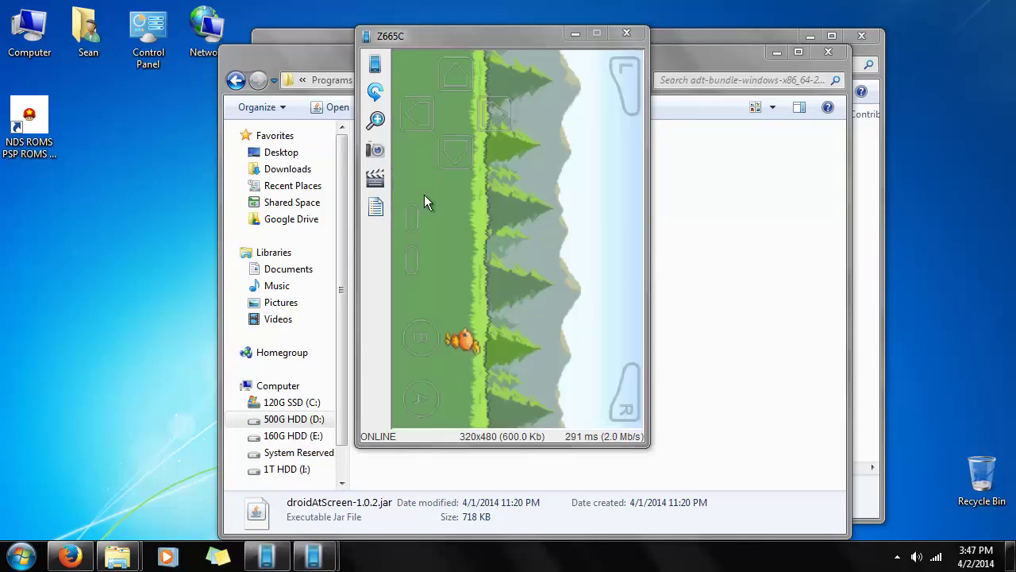
Switch the mirrored Z665C phone display in Droid@Screen to landscape orientation, after trying the upside-down view
left_click(376, 92)
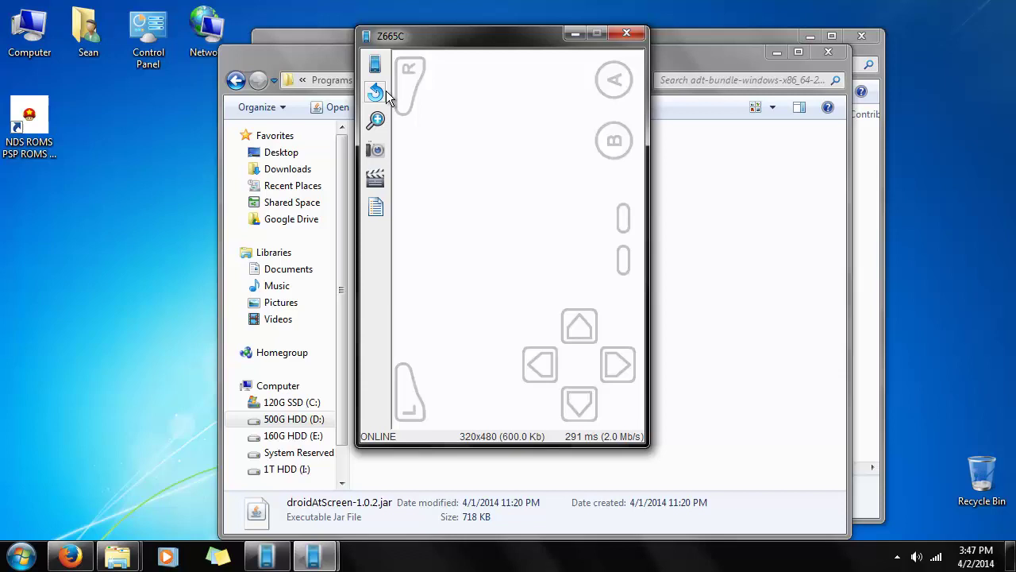
left_click(385, 93)
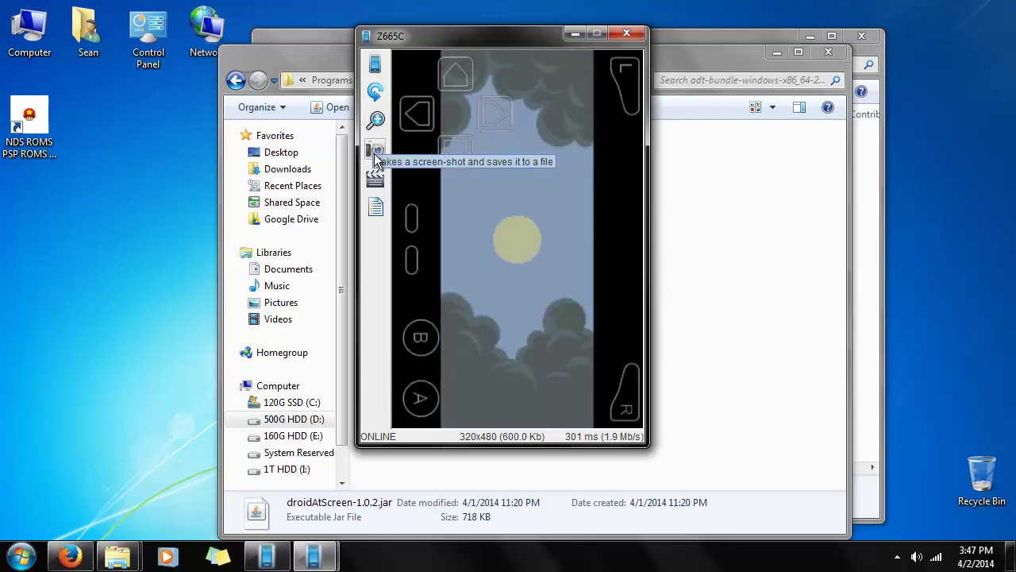
left_click(376, 64)
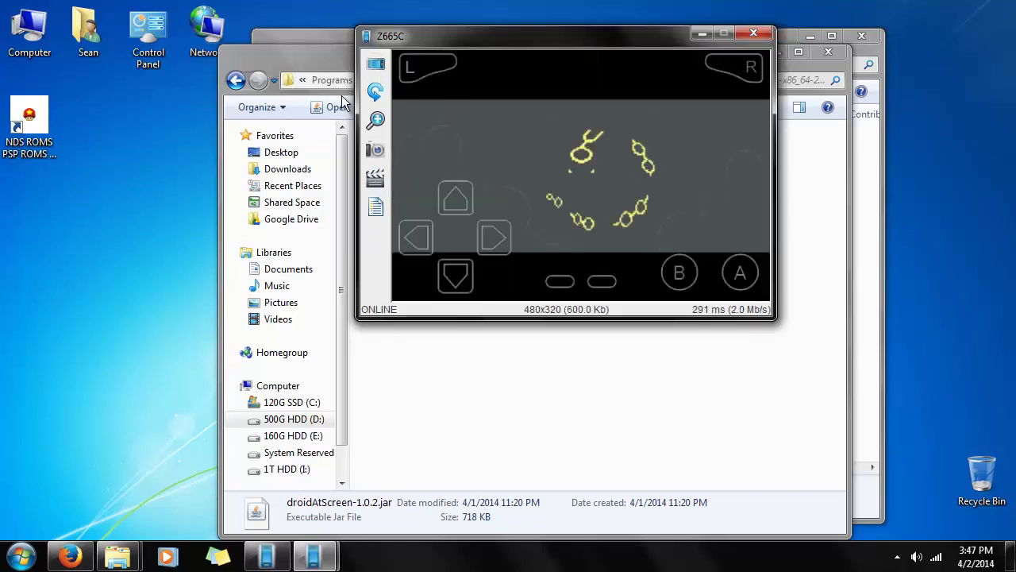